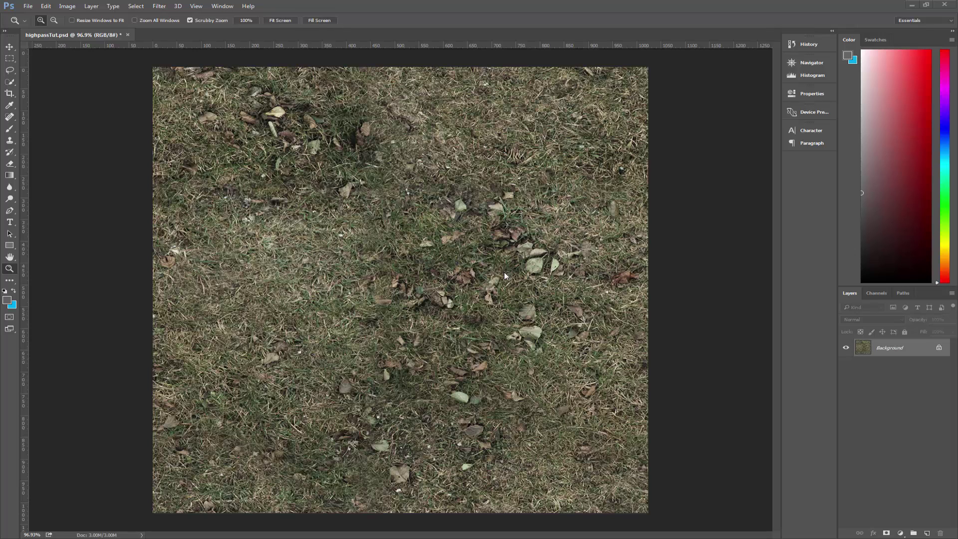
# Step: Draw a 25 px feathered Polygonal Lasso selection over the grass and bring up the adjustment layer list
pyautogui.click(10, 70)
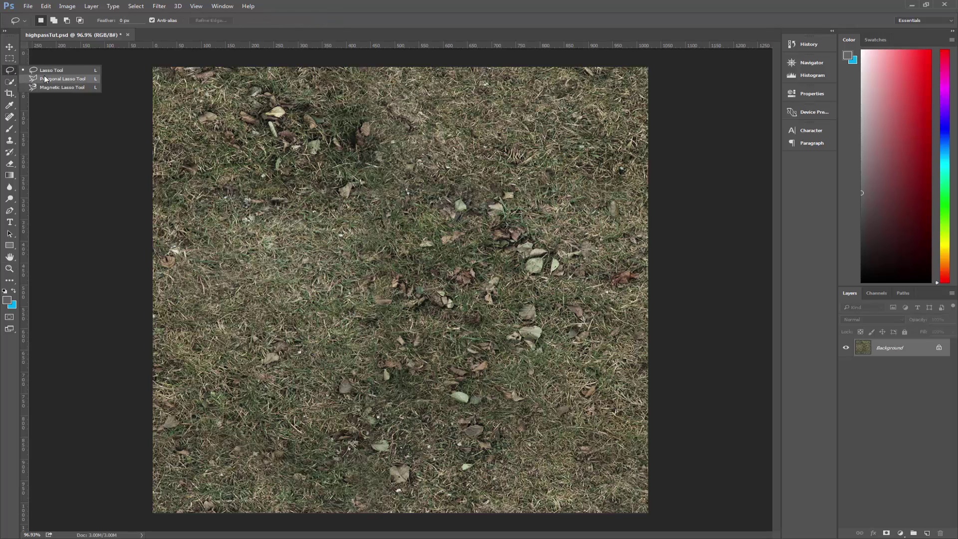
pyautogui.click(44, 77)
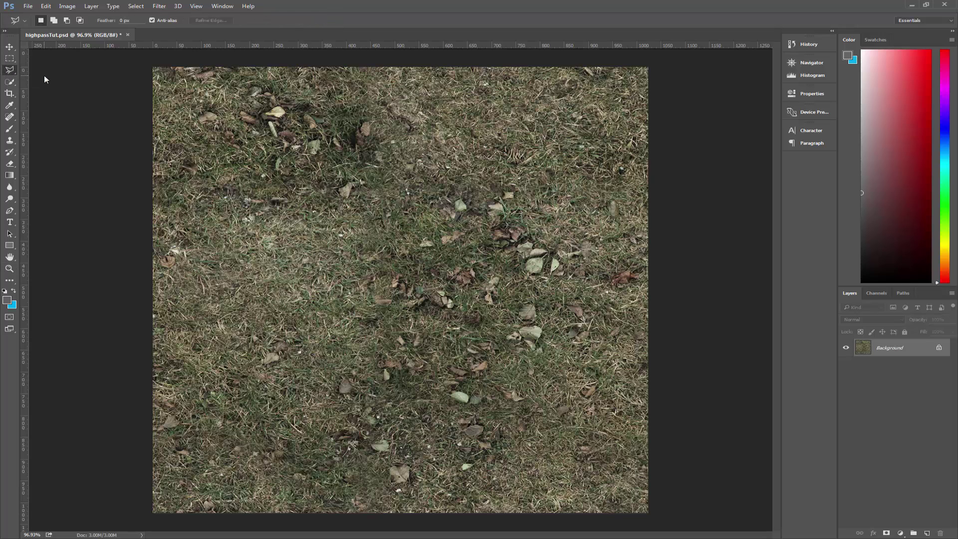
pyautogui.click(127, 20)
pyautogui.write('25')
pyautogui.moveTo(357, 279)
pyautogui.mouseDown()
pyautogui.moveTo(356, 222)
pyautogui.moveTo(450, 176)
pyautogui.moveTo(482, 176)
pyautogui.moveTo(539, 198)
pyautogui.moveTo(572, 239)
pyautogui.moveTo(572, 326)
pyautogui.moveTo(538, 394)
pyautogui.moveTo(432, 436)
pyautogui.moveTo(360, 424)
pyautogui.moveTo(320, 351)
pyautogui.moveTo(364, 283)
pyautogui.mouseUp()
pyautogui.click(901, 533)
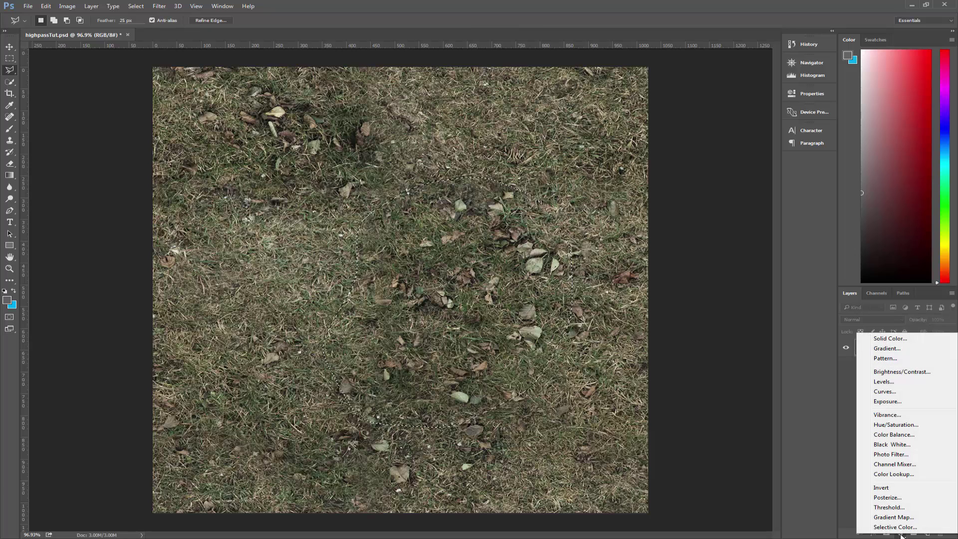
# Step: Add an Exposure adjustment to the selection with a feathered mask, set to +0.61 exposure
pyautogui.click(900, 403)
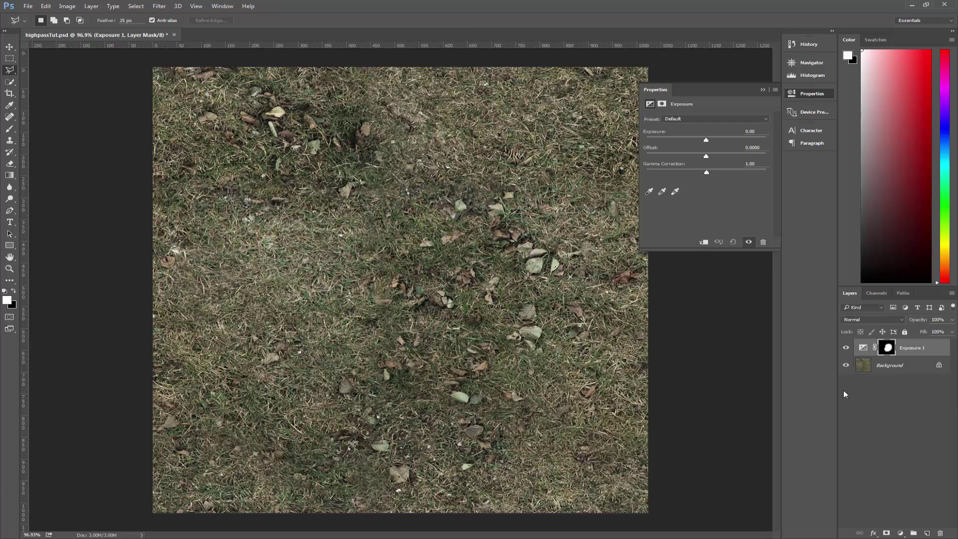
pyautogui.click(863, 347)
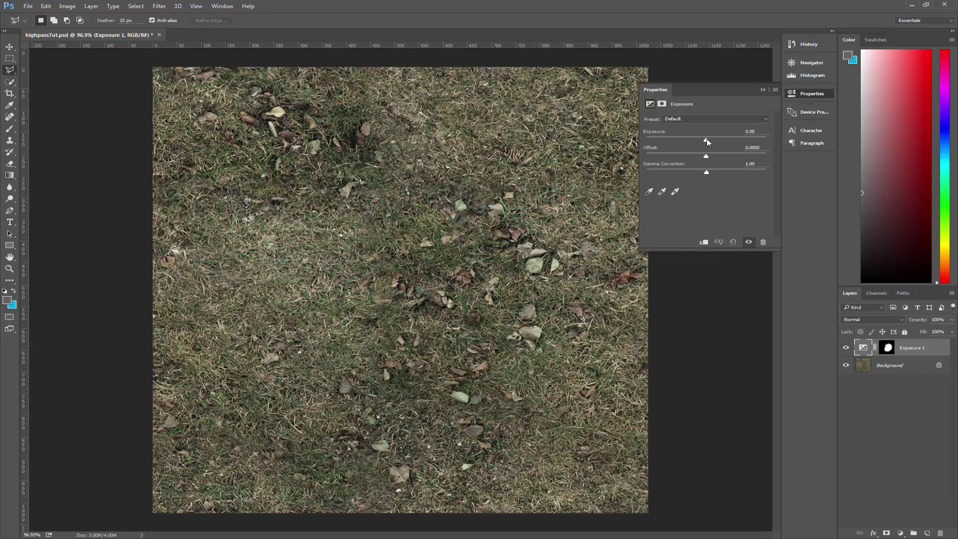
pyautogui.moveTo(707, 139); pyautogui.dragTo(713, 143)
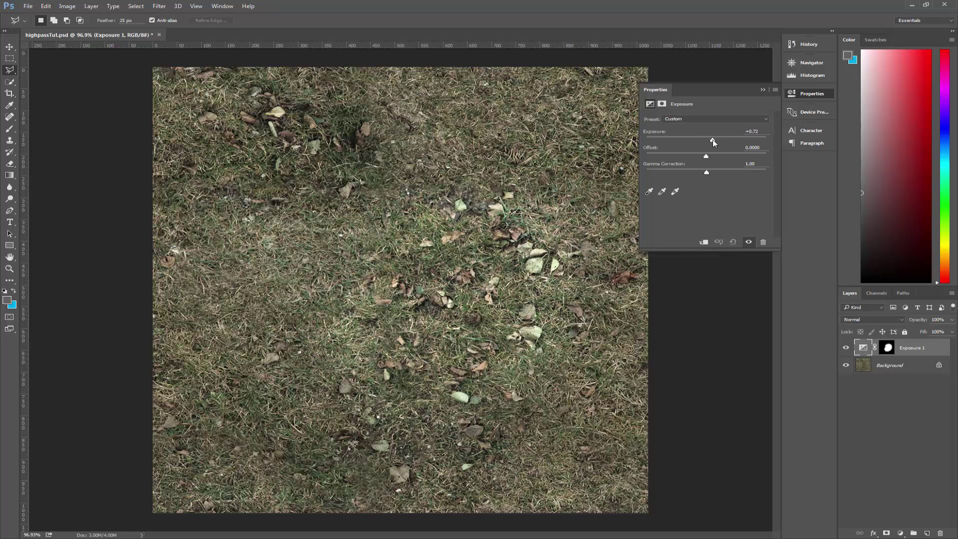
pyautogui.click(887, 350)
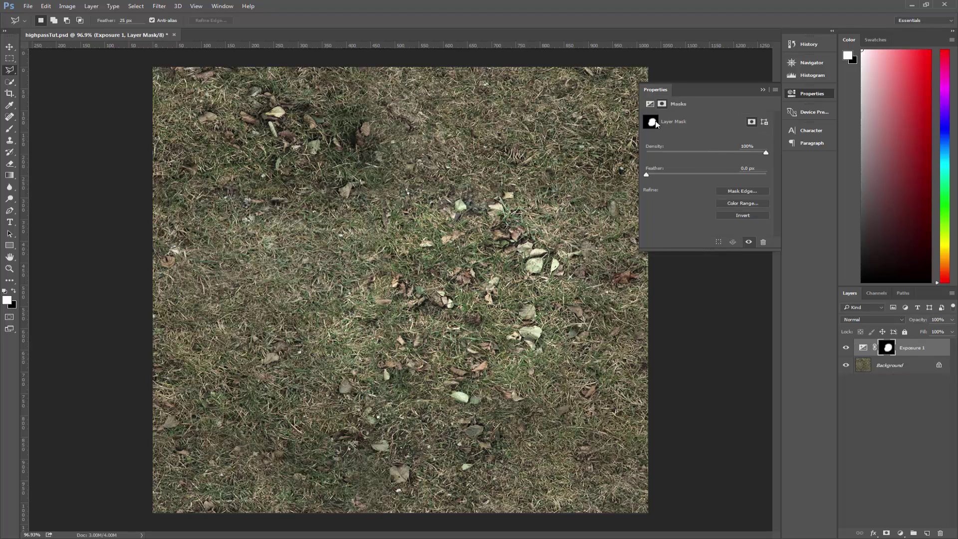
pyautogui.moveTo(647, 176); pyautogui.dragTo(706, 176)
pyautogui.click(865, 348)
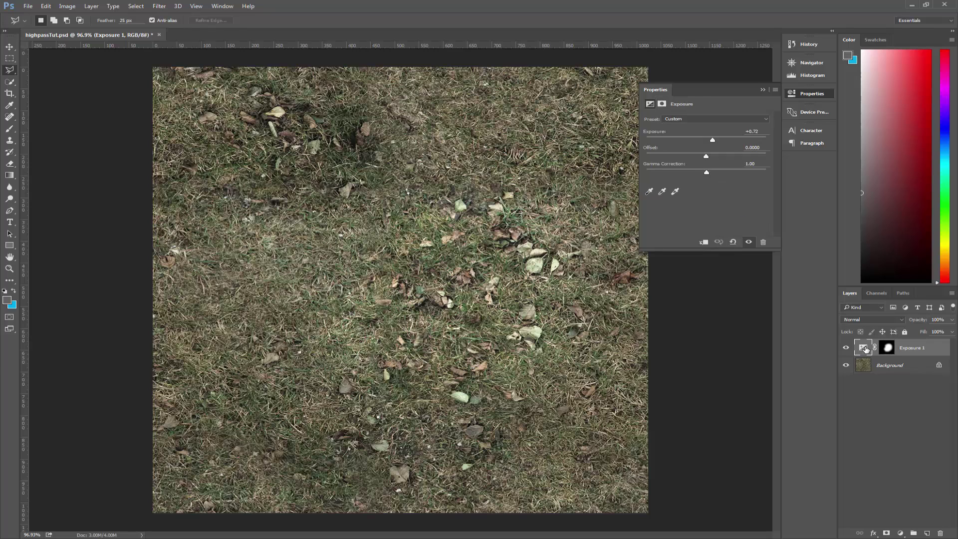
pyautogui.moveTo(711, 140); pyautogui.dragTo(715, 142)
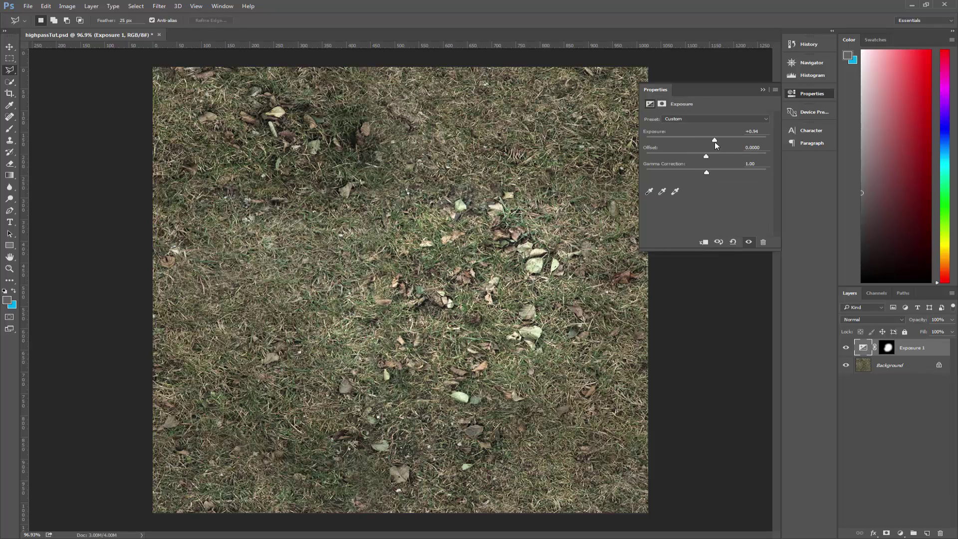
# Step: Lasso a second grass area on the Background layer, then make Exposure 1 active
pyautogui.click(874, 406)
pyautogui.click(908, 367)
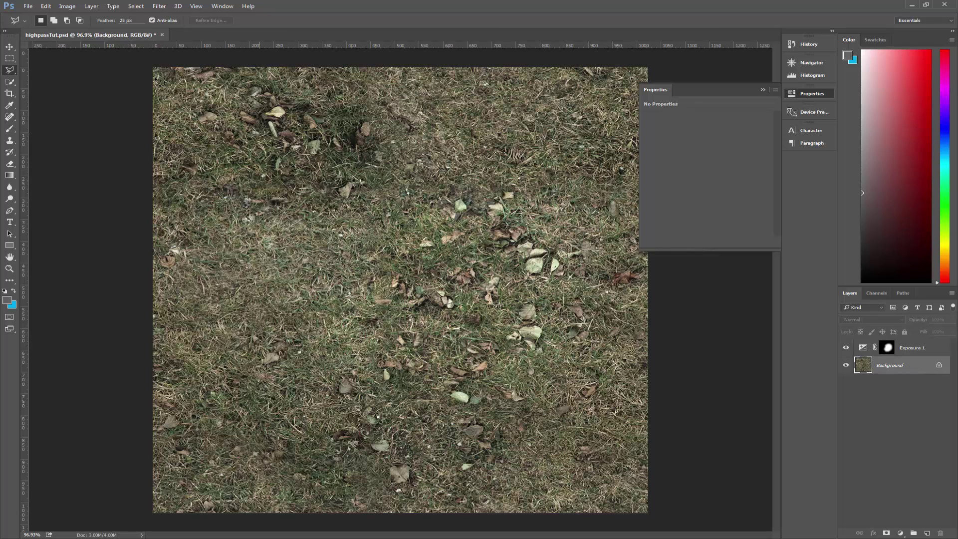
pyautogui.moveTo(264, 80)
pyautogui.mouseDown()
pyautogui.moveTo(344, 91)
pyautogui.moveTo(396, 113)
pyautogui.moveTo(337, 231)
pyautogui.moveTo(210, 228)
pyautogui.moveTo(183, 213)
pyautogui.moveTo(166, 158)
pyautogui.moveTo(227, 97)
pyautogui.mouseUp()
pyautogui.click(864, 350)
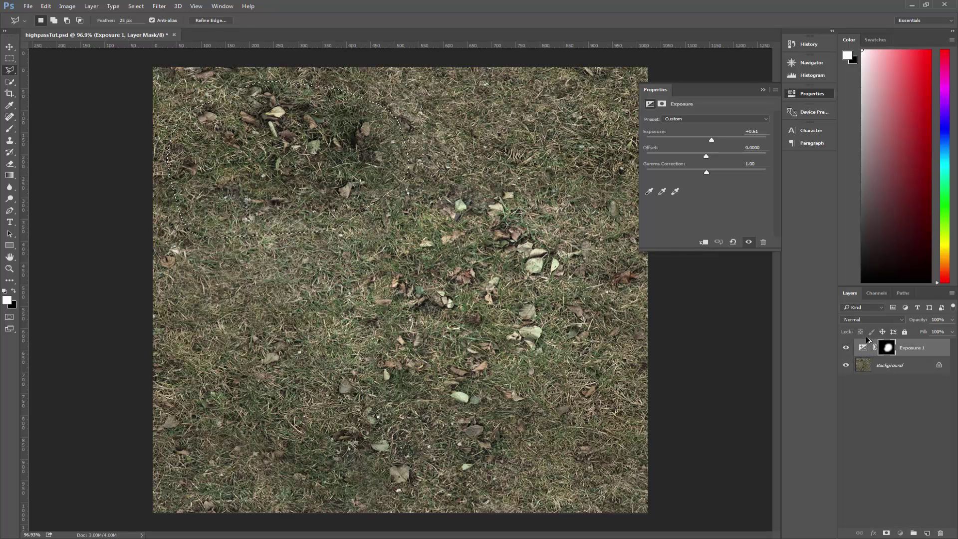
# Step: Duplicate Exposure 1, replace its mask with the new selection, and set exposure to +0.56
pyautogui.hotkey('ctrl', 'j')
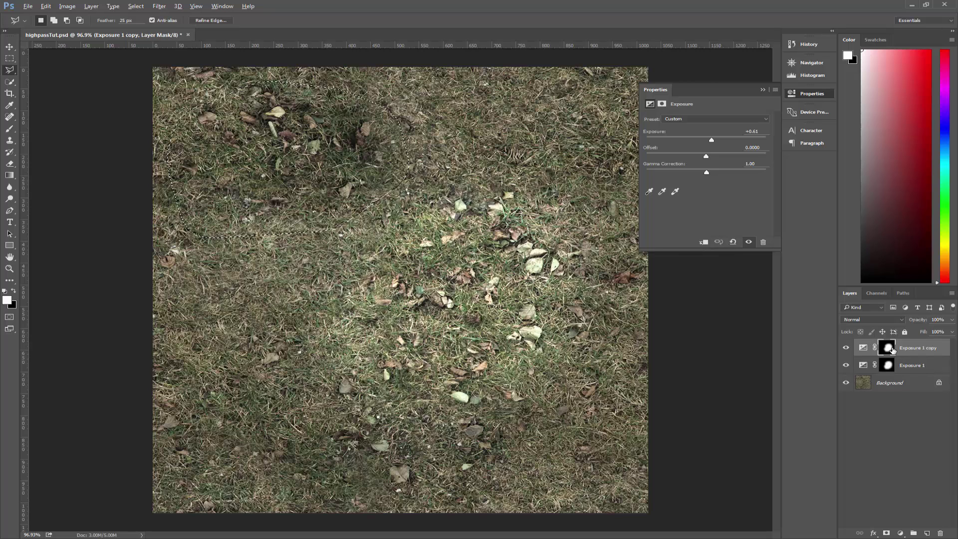
pyautogui.keyDown('alt'); pyautogui.click(888, 348); pyautogui.keyUp('alt')
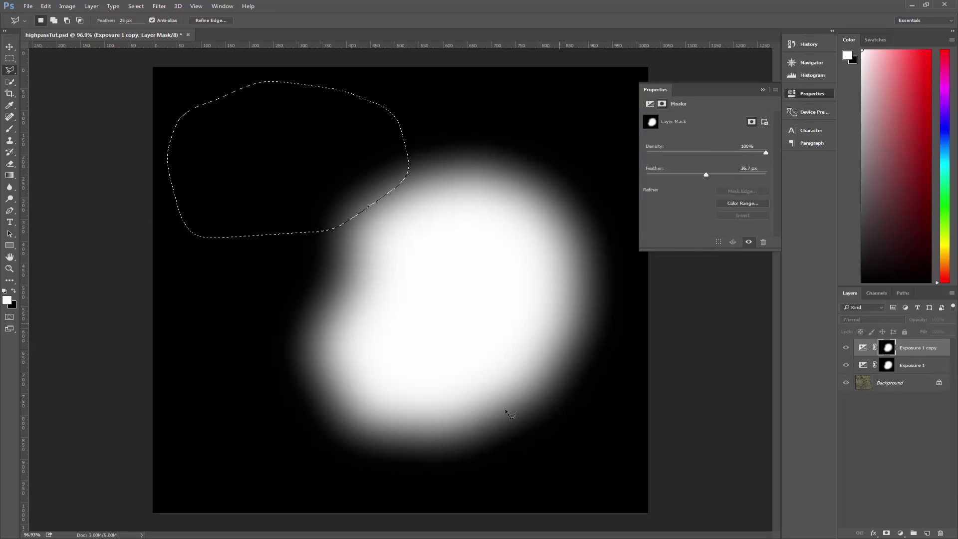
pyautogui.rightClick(889, 352)
pyautogui.click(917, 370)
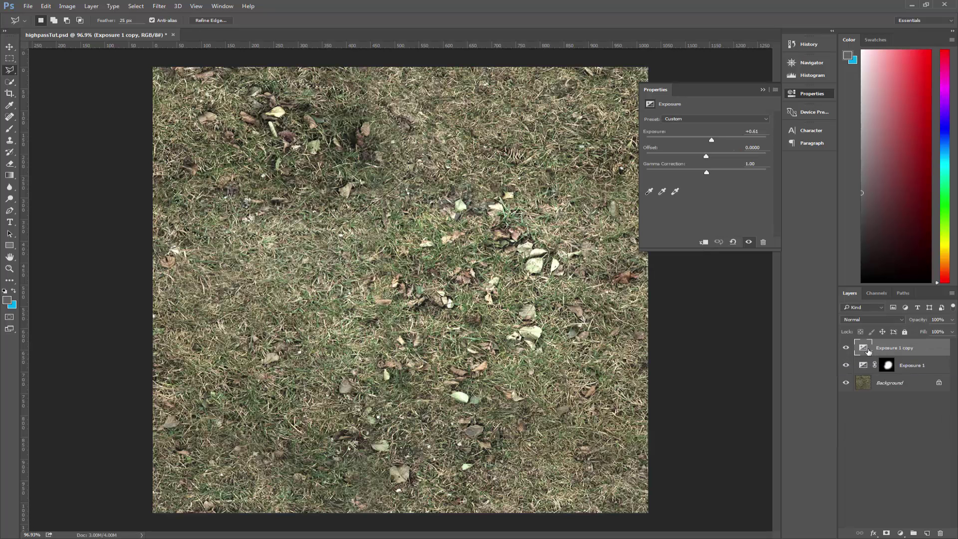
pyautogui.click(887, 533)
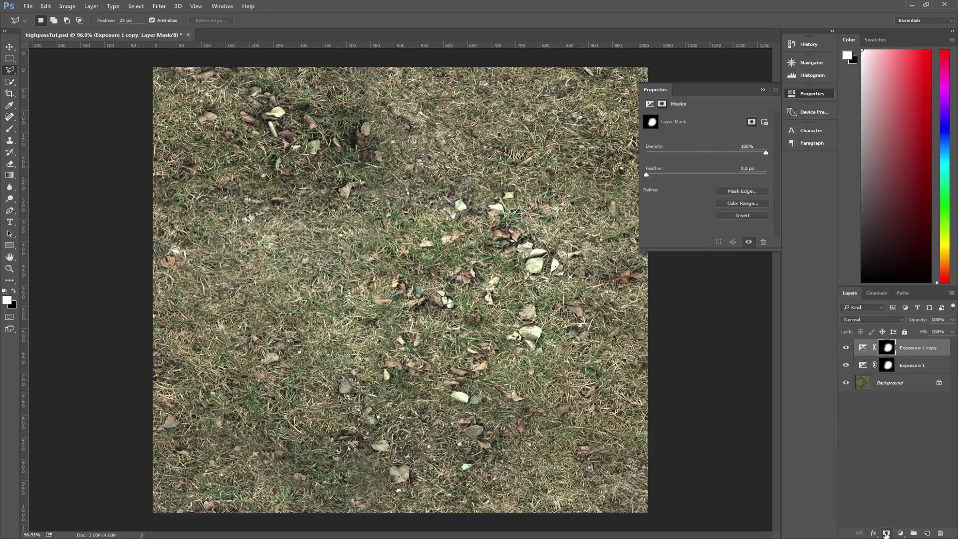
pyautogui.click(864, 348)
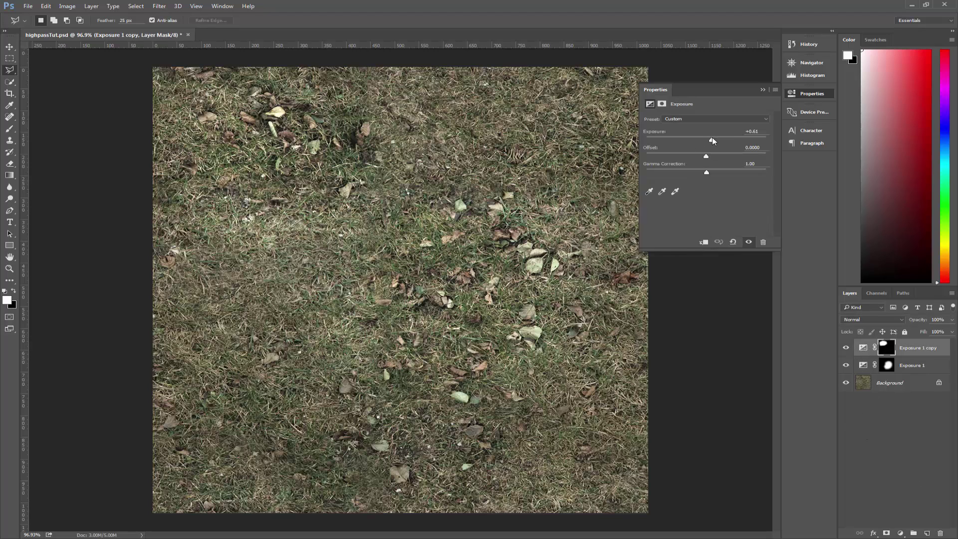
pyautogui.moveTo(713, 140); pyautogui.dragTo(712, 141)
# Step: Toggle the brightening layers off and on to compare against the background
pyautogui.click(918, 471)
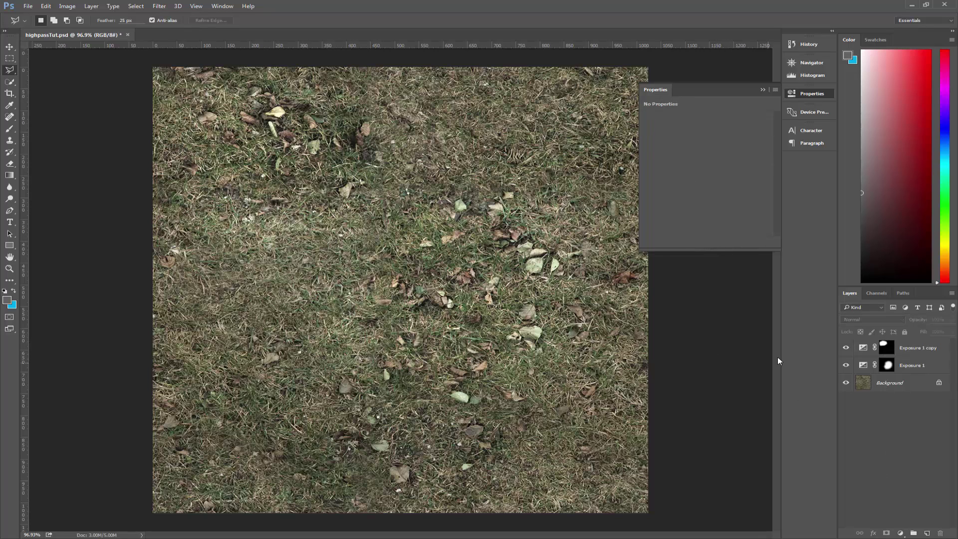
pyautogui.keyDown('alt'); pyautogui.click(846, 383); pyautogui.keyUp('alt')
pyautogui.keyDown('alt'); pyautogui.click(846, 383); pyautogui.keyUp('alt')
pyautogui.keyDown('alt'); pyautogui.click(846, 382); pyautogui.keyUp('alt')
pyautogui.keyDown('alt'); pyautogui.click(846, 383); pyautogui.keyUp('alt')
# Step: Select the Background and both Exposure layers and merge them into one layer
pyautogui.click(901, 387)
pyautogui.keyDown('shift'); pyautogui.click(917, 348); pyautogui.keyUp('shift')
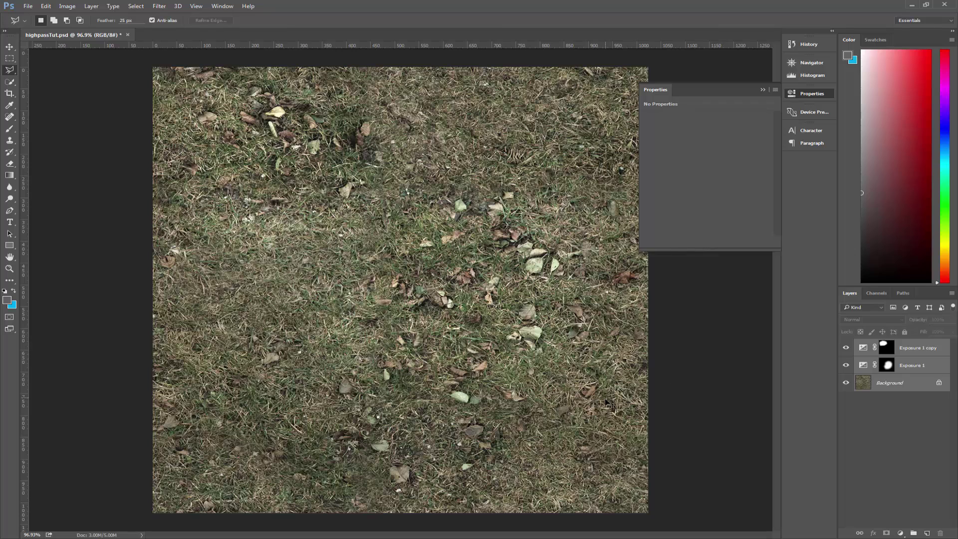
pyautogui.hotkey('ctrl', 'e')
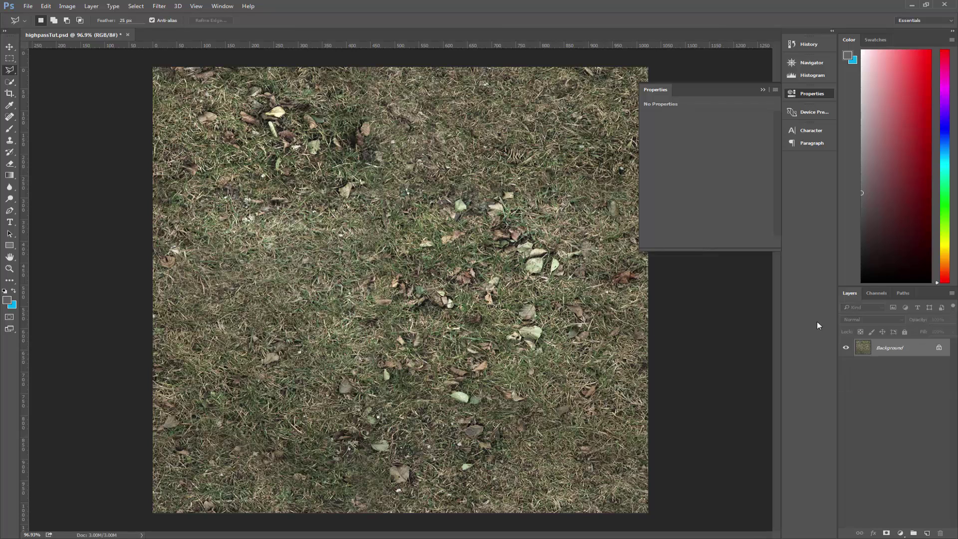
pyautogui.click(810, 95)
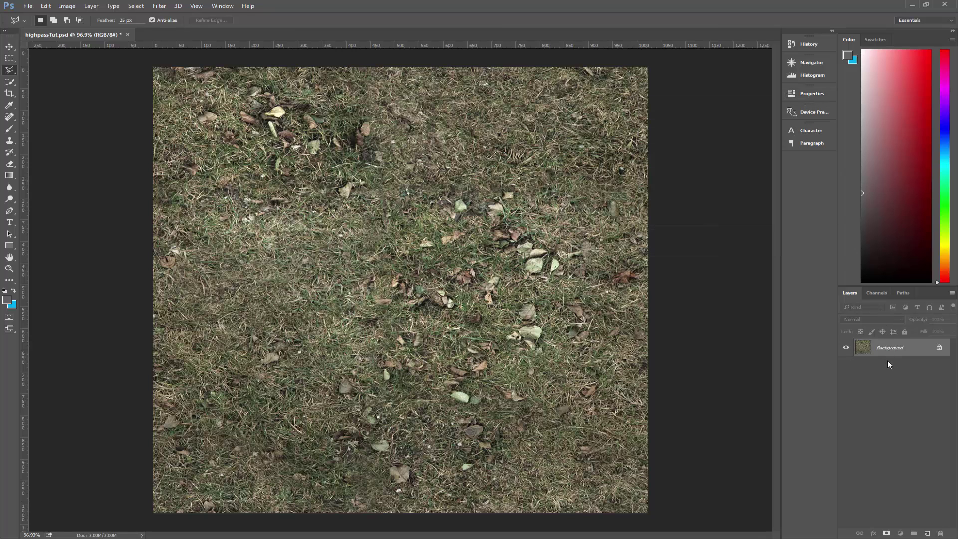
# Step: Preview a High Pass filter at 1000.0 px radius with the colour histogram shown, then cancel it
pyautogui.click(161, 6)
pyautogui.moveTo(190, 183)
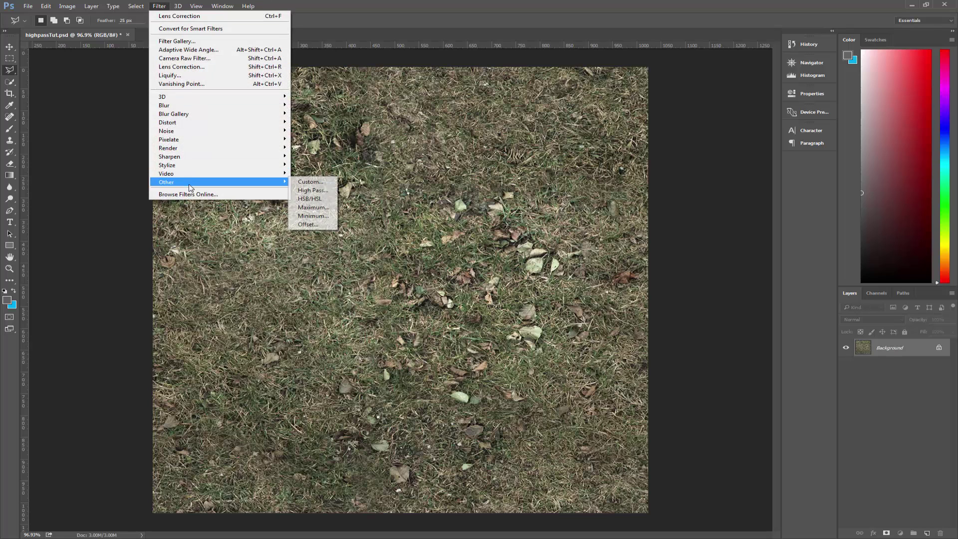
pyautogui.click(314, 191)
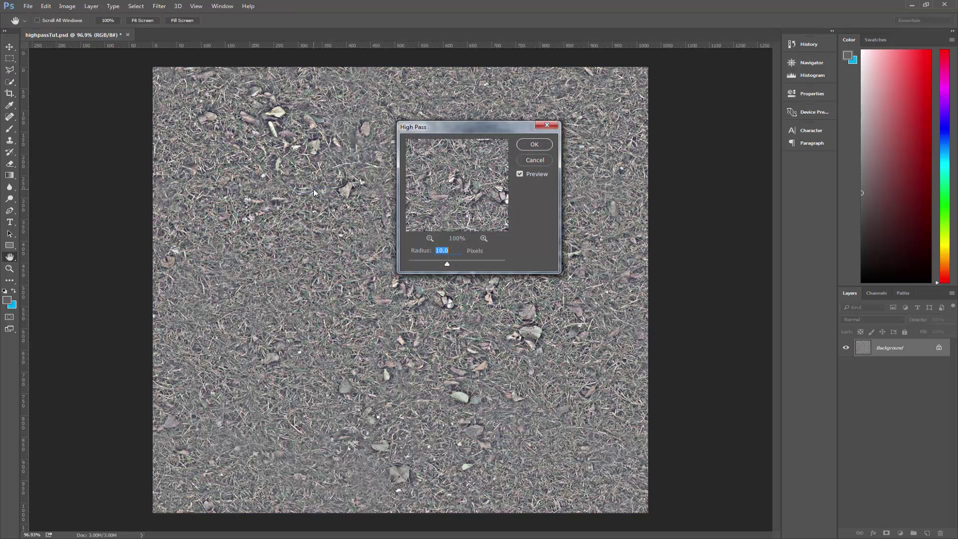
pyautogui.moveTo(499, 131); pyautogui.dragTo(673, 261)
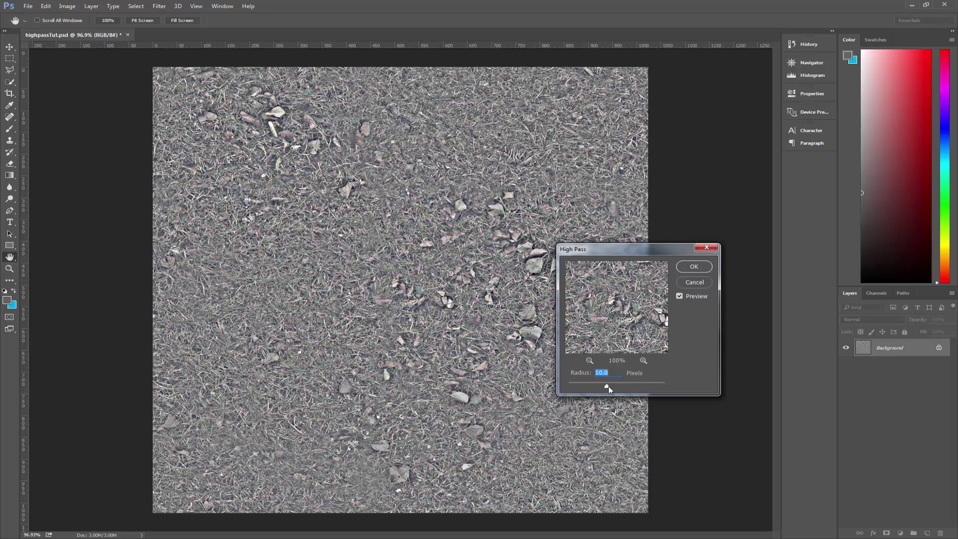
pyautogui.moveTo(609, 386); pyautogui.dragTo(679, 399)
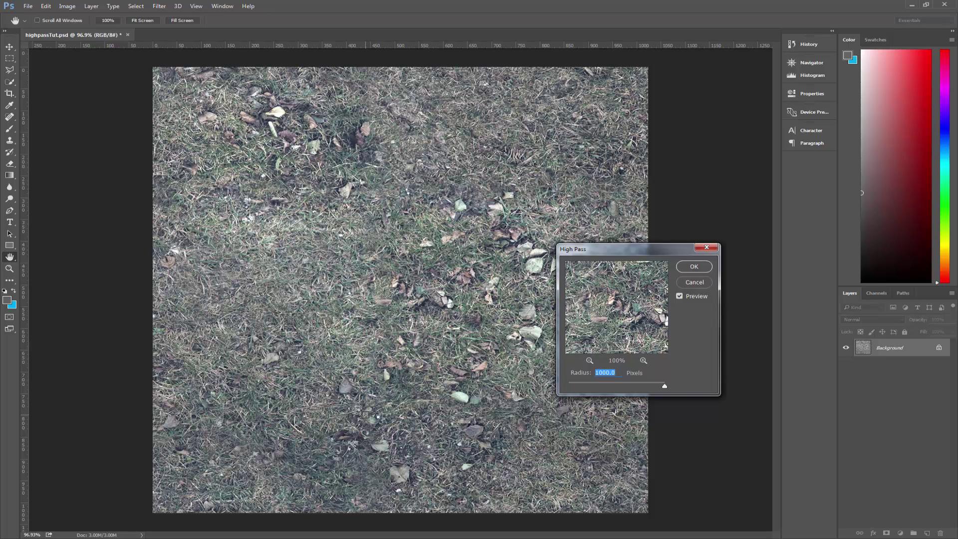
pyautogui.moveTo(647, 250); pyautogui.dragTo(507, 222)
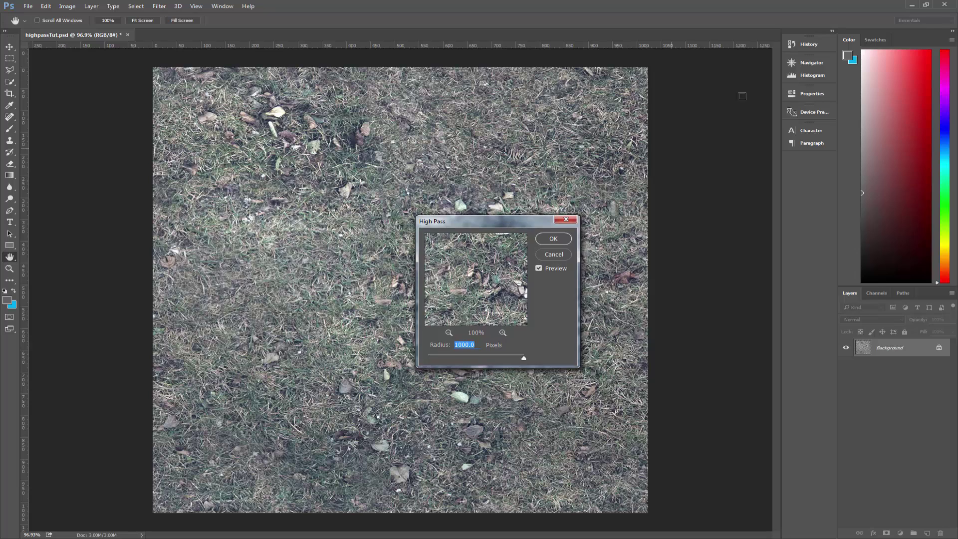
pyautogui.click(805, 76)
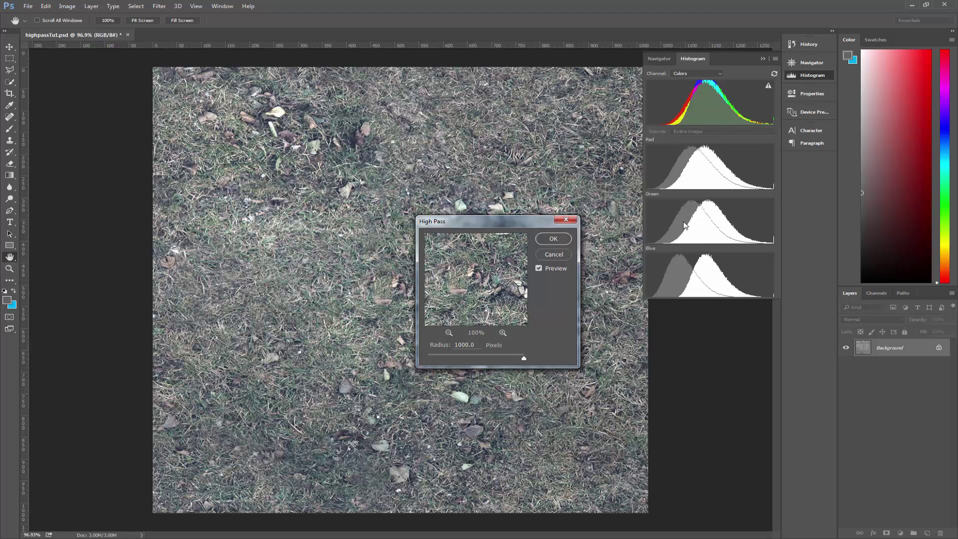
pyautogui.click(562, 258)
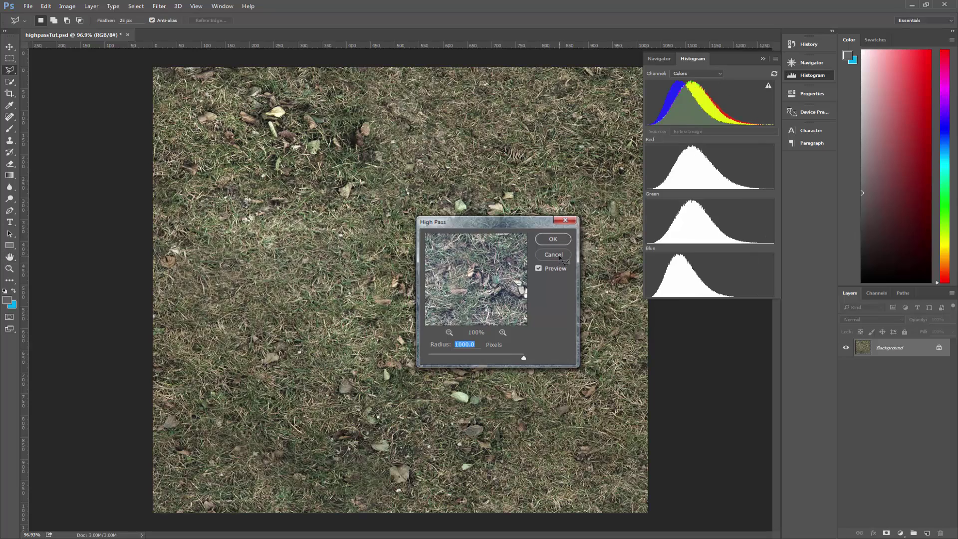
# Step: Switch to the lasso tool and collapse the navigator and histogram panels
pyautogui.press('l')
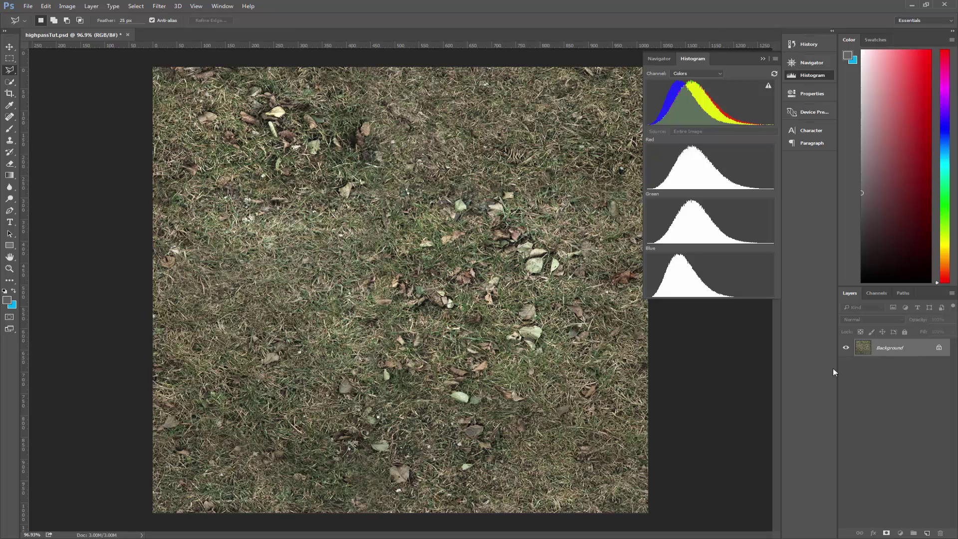
pyautogui.click(824, 76)
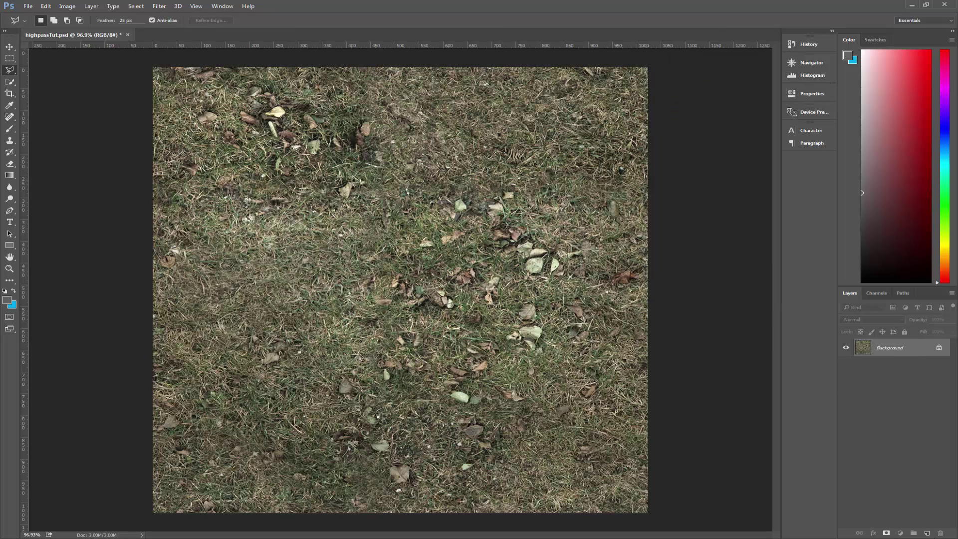
# Step: Define the whole grass image as a pattern named 'highpassPat'
pyautogui.click(47, 7)
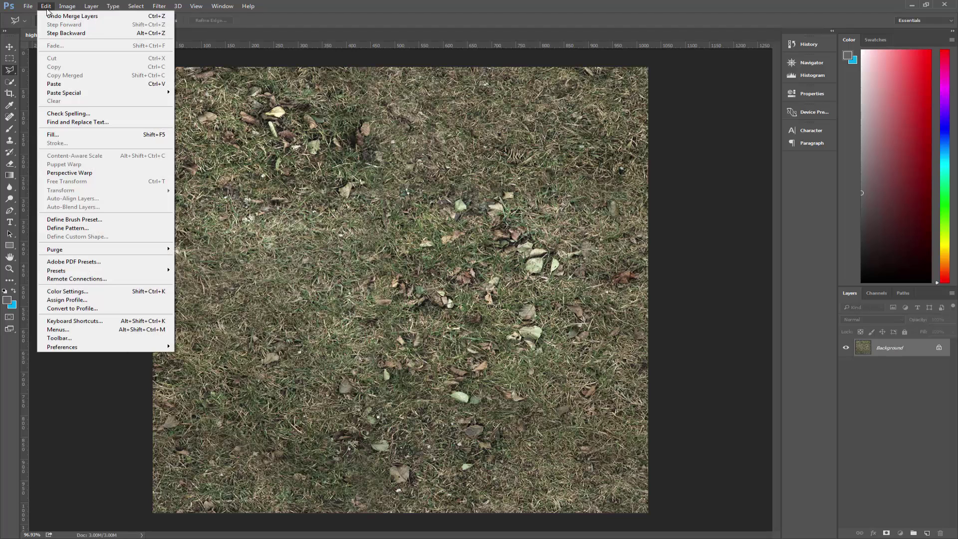
pyautogui.click(63, 229)
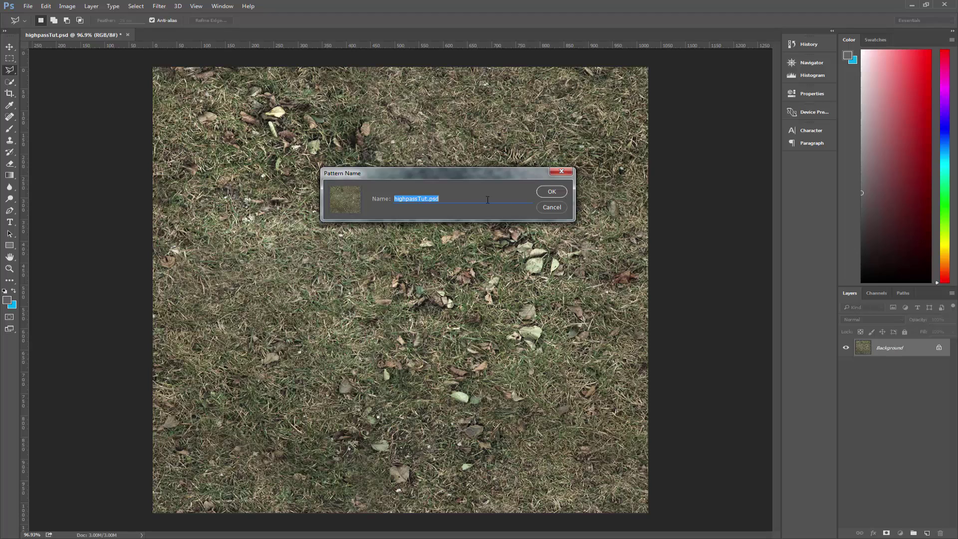
pyautogui.click(487, 200)
pyautogui.press('BackSpace')
pyautogui.press('BackSpace')
pyautogui.press('BackSpace')
pyautogui.press('BackSpace')
pyautogui.press('BackSpace')
pyautogui.press('BackSpace')
pyautogui.press('BackSpace')
pyautogui.write('Pat')
pyautogui.click(552, 191)
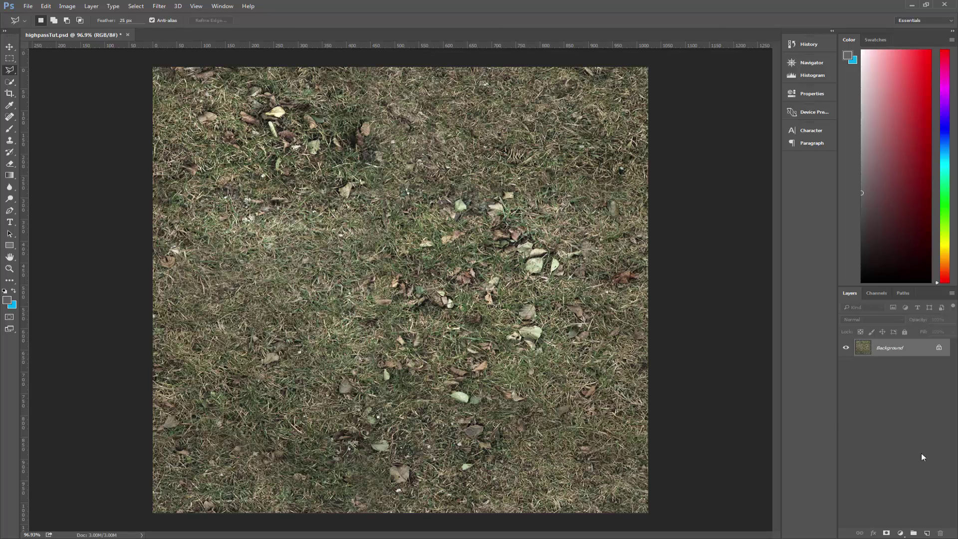
pyautogui.click(903, 535)
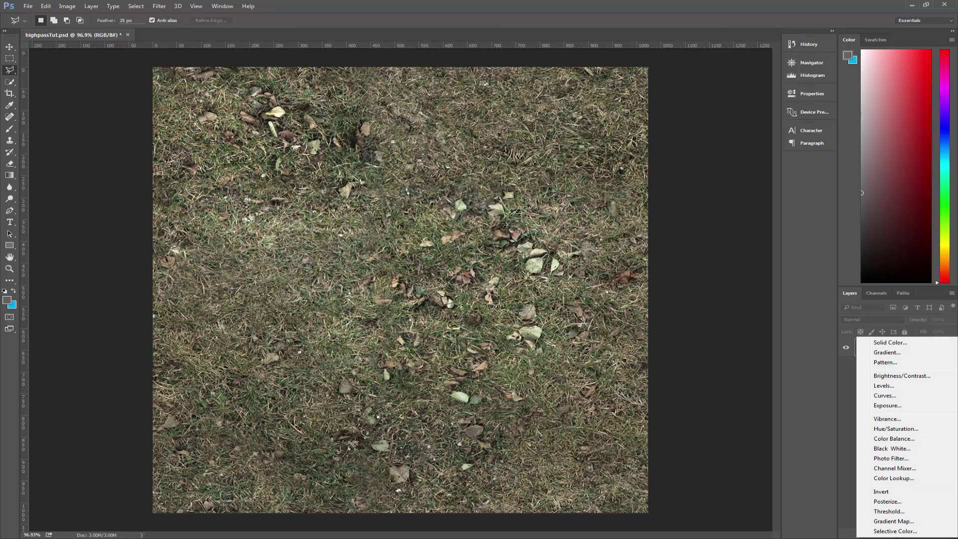
# Step: Dismiss the adjustment list and unlock the Background as a regular Layer 0
pyautogui.click(846, 489)
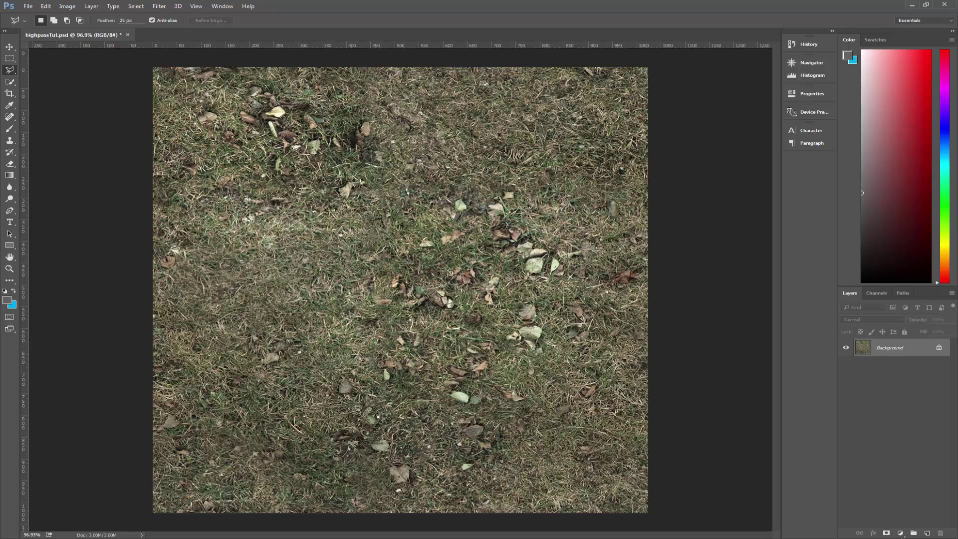
pyautogui.click(901, 533)
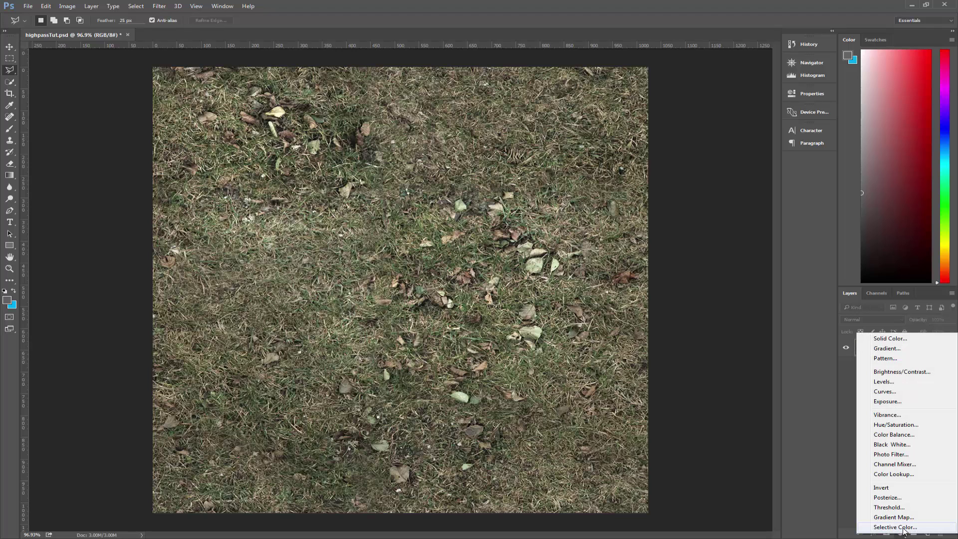
pyautogui.press('Escape')
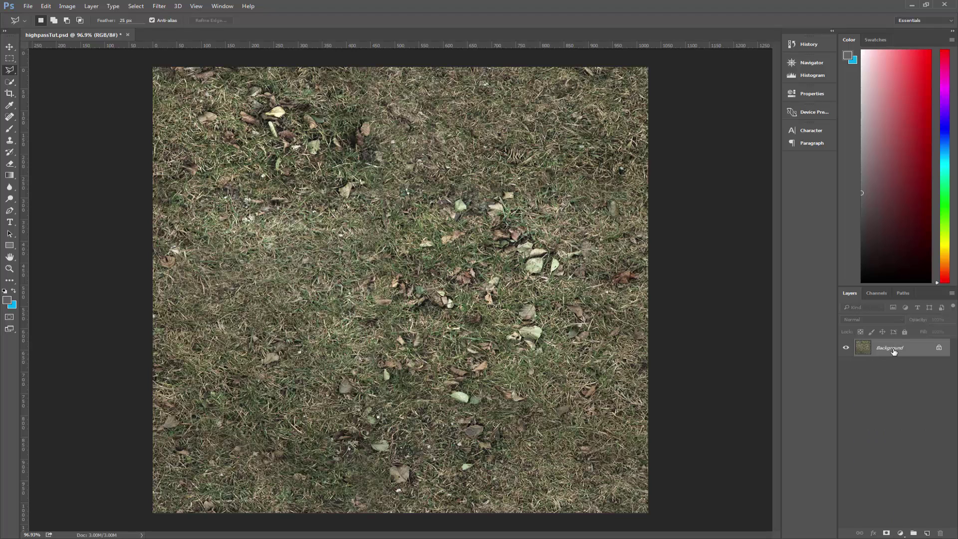
pyautogui.click(943, 348)
# Step: Test a highpassPat Pattern Overlay at 43% scale on Layer 0, then undo it
pyautogui.click(875, 534)
pyautogui.click(892, 507)
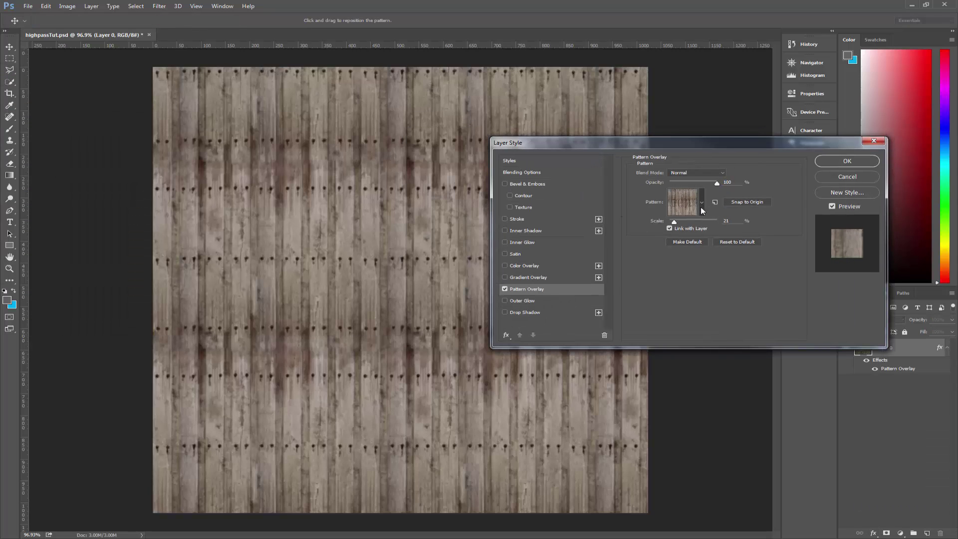
pyautogui.click(702, 202)
pyautogui.click(714, 258)
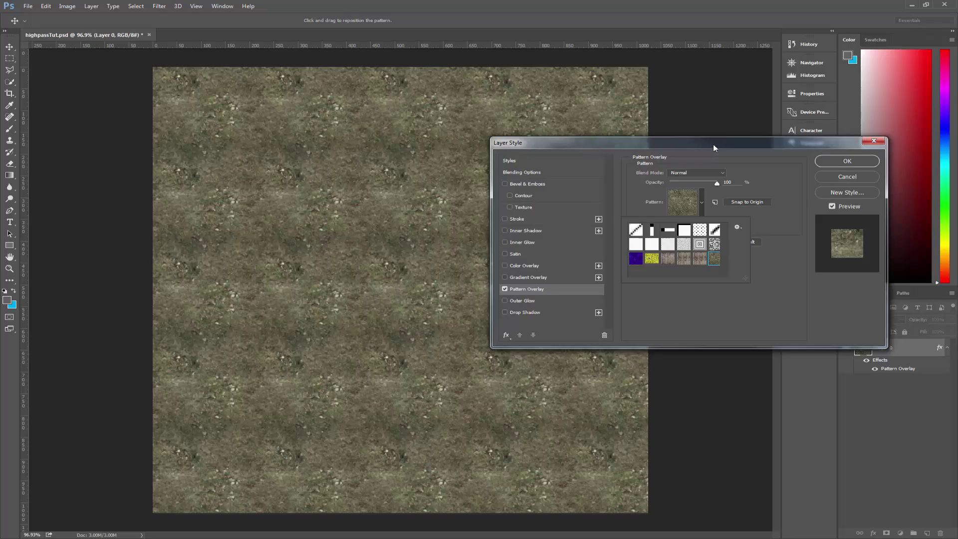
pyautogui.moveTo(714, 145); pyautogui.dragTo(793, 243)
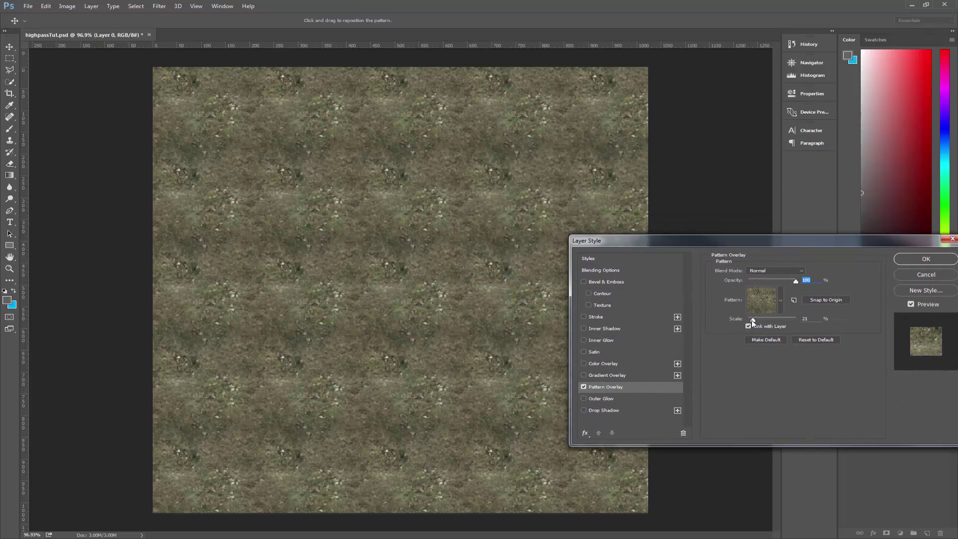
pyautogui.moveTo(753, 319); pyautogui.dragTo(759, 321)
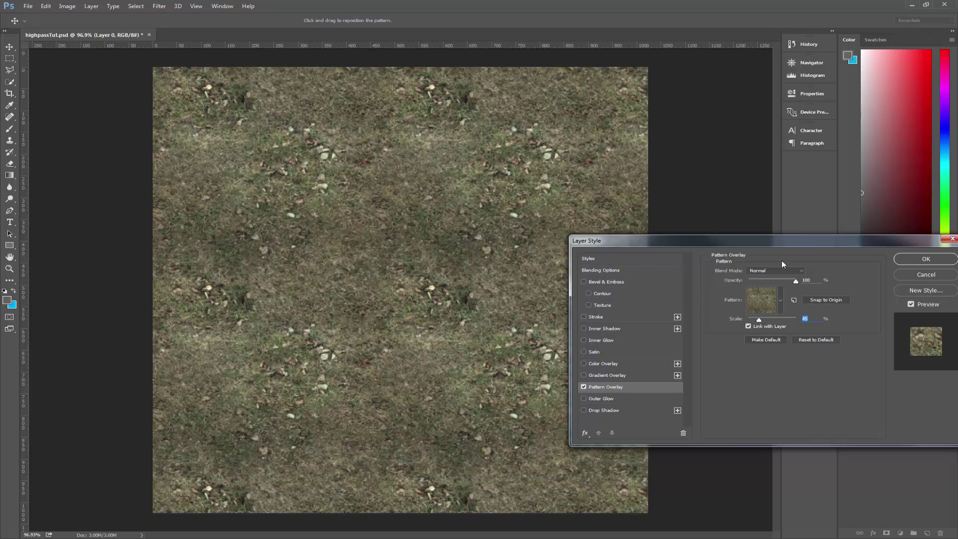
pyautogui.press('Return')
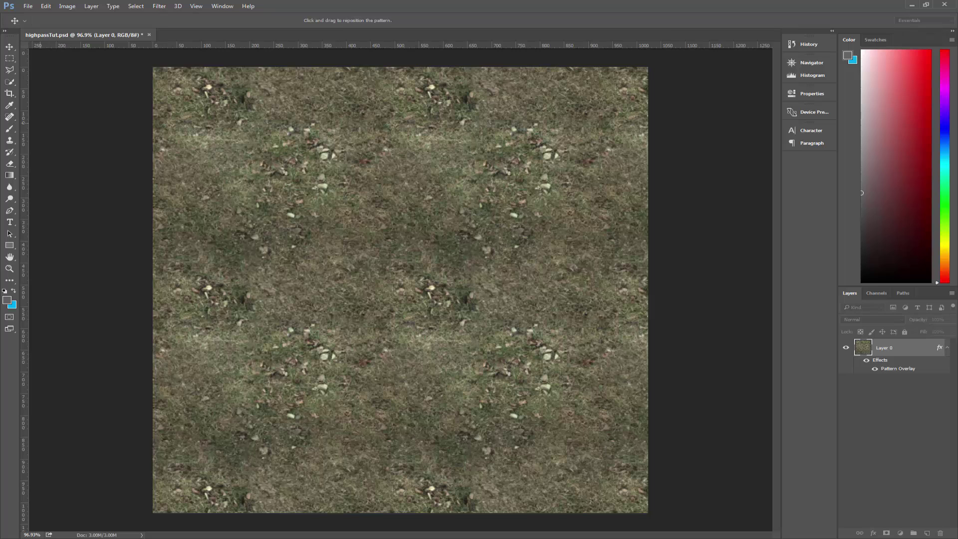
pyautogui.press('l')
pyautogui.hotkey('ctrl', 'z')
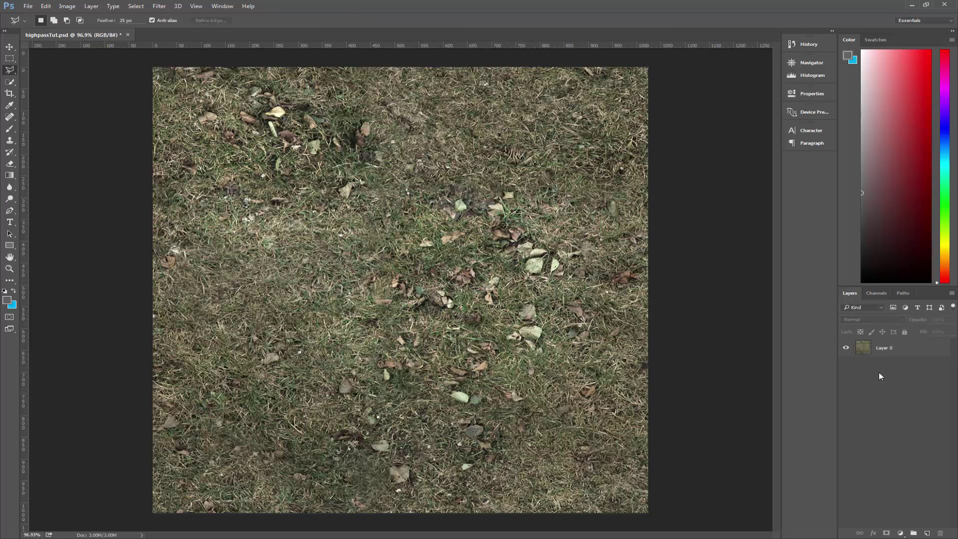
# Step: Apply a High Pass filter with a 44.3-pixel radius to Layer 0 and reselect the layer
pyautogui.click(159, 6)
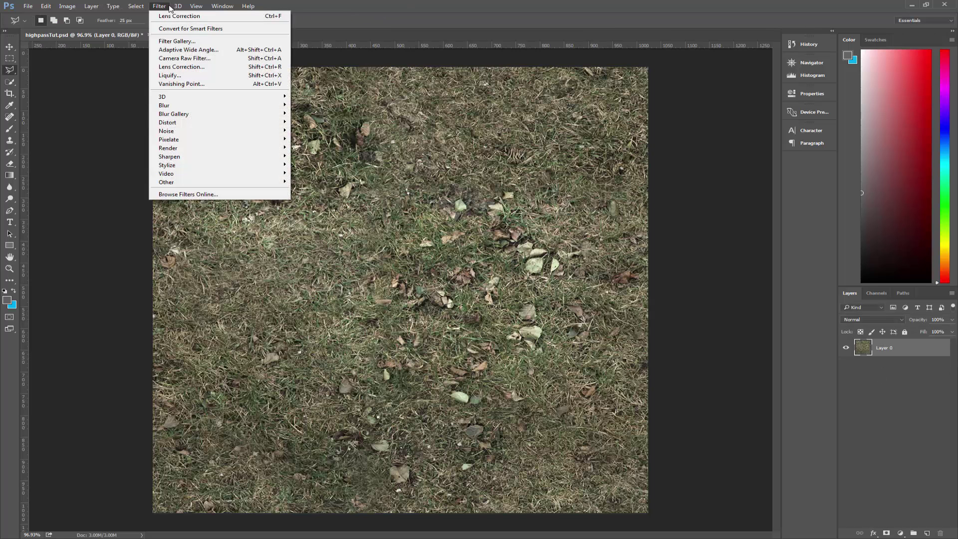
pyautogui.moveTo(198, 182)
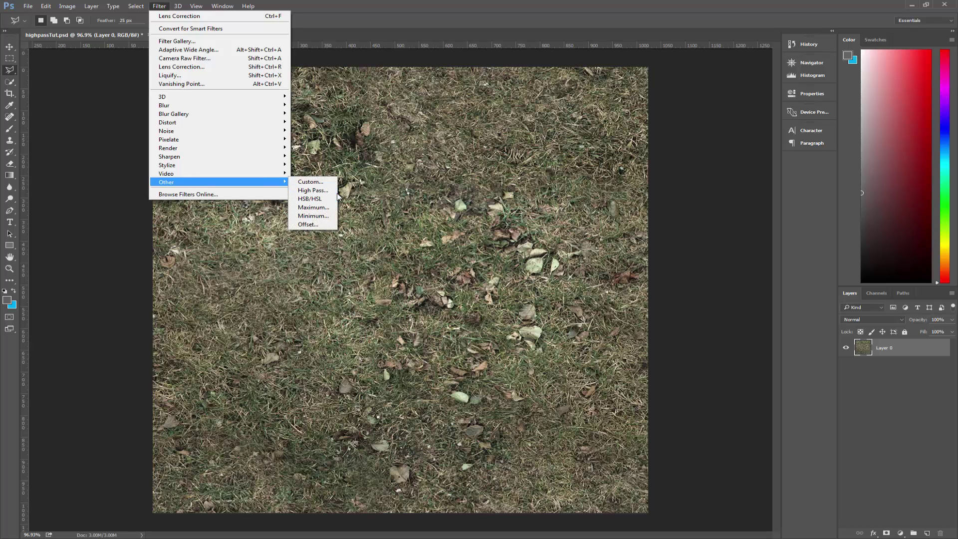
pyautogui.click(313, 190)
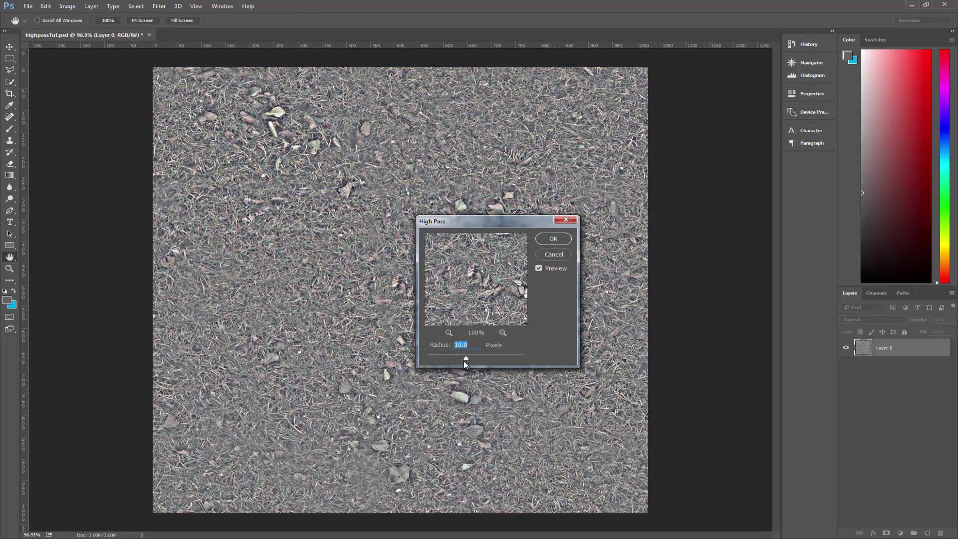
pyautogui.moveTo(466, 360)
pyautogui.mouseDown()
pyautogui.moveTo(478, 361)
pyautogui.moveTo(467, 355)
pyautogui.mouseUp()
pyautogui.click(878, 424)
pyautogui.click(869, 351)
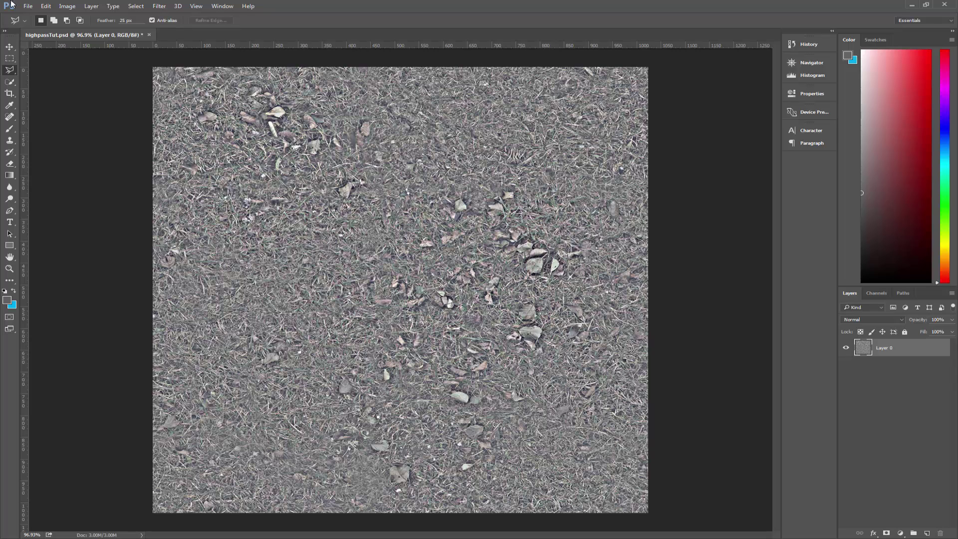
# Step: Save the image as 'albedoTerrain_diff' in the CryTIFPlugin (*.TIF) format
pyautogui.click(28, 6)
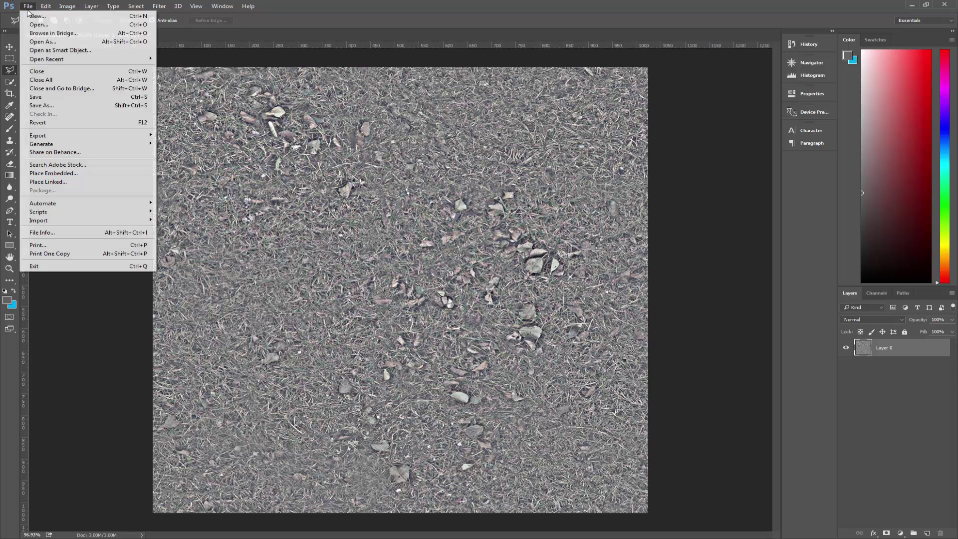
pyautogui.click(63, 104)
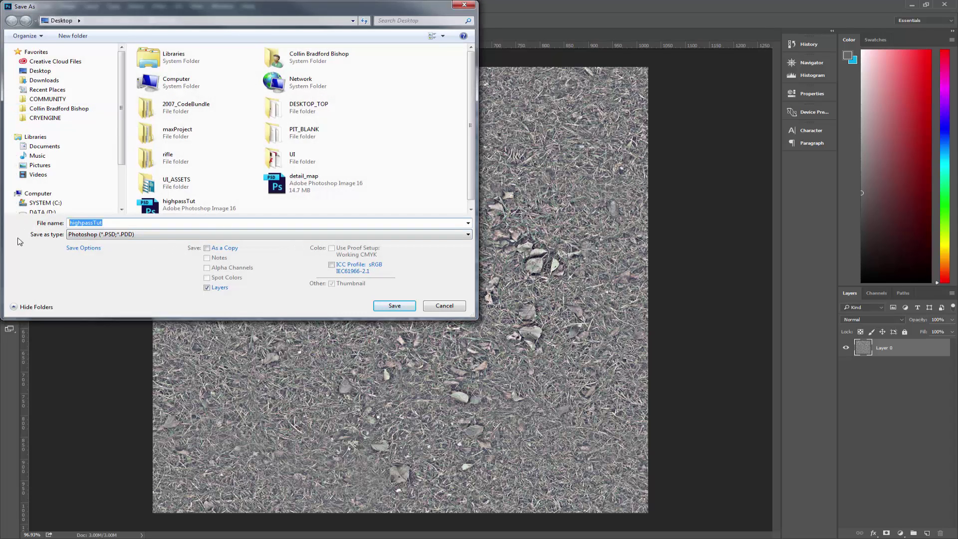
pyautogui.write('albedoTerrain_diff')
pyautogui.click(118, 235)
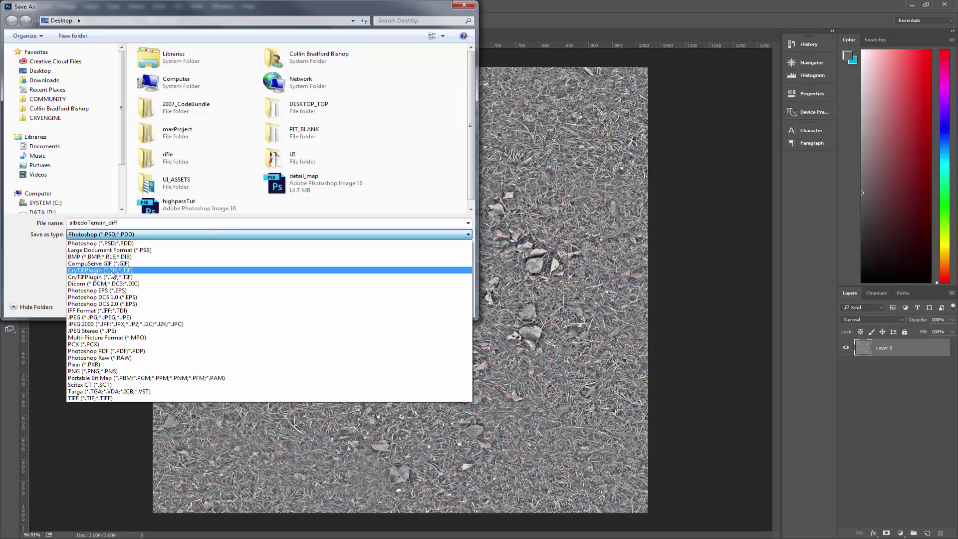
pyautogui.click(150, 384)
pyautogui.click(394, 306)
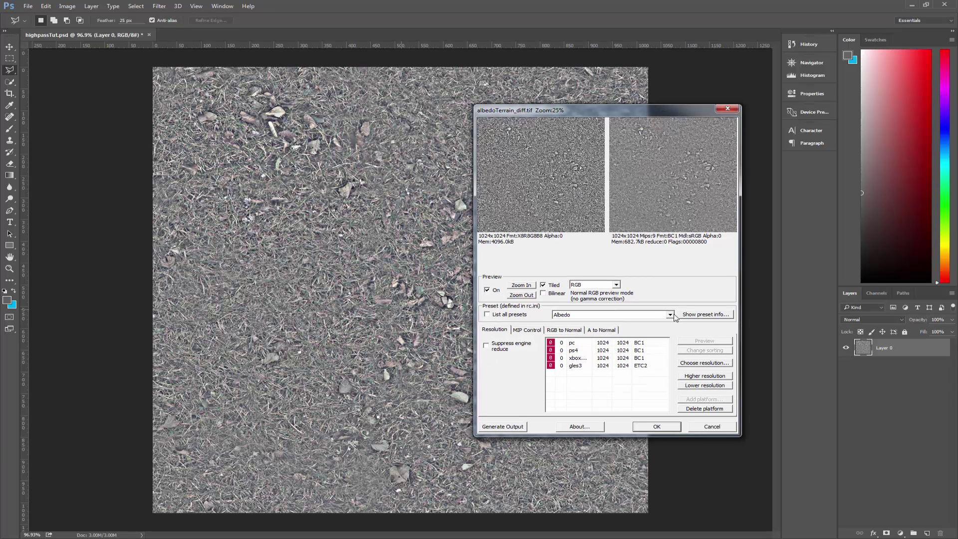
# Step: List all presets, choose Terrain_Albedo_HighPassed, generate the output and confirm the export
pyautogui.click(670, 314)
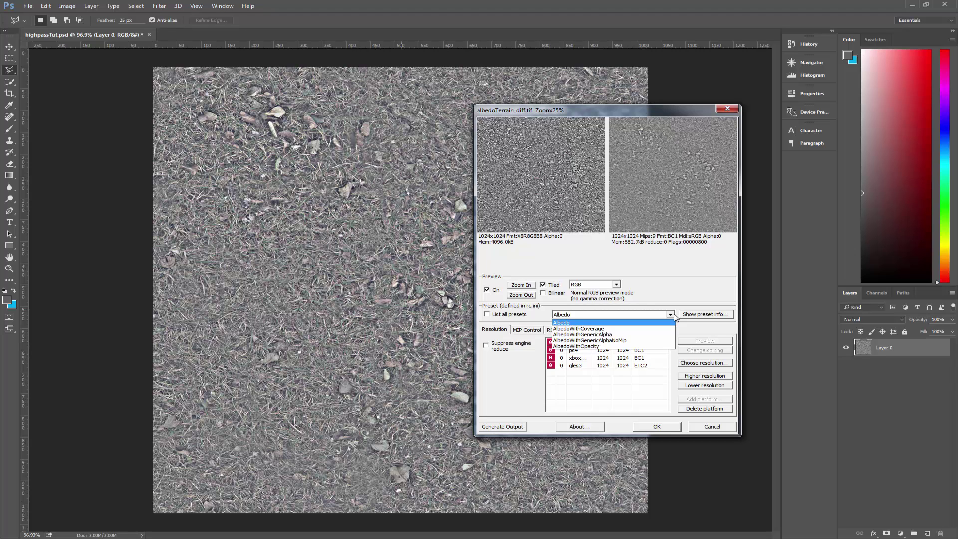
pyautogui.click(671, 314)
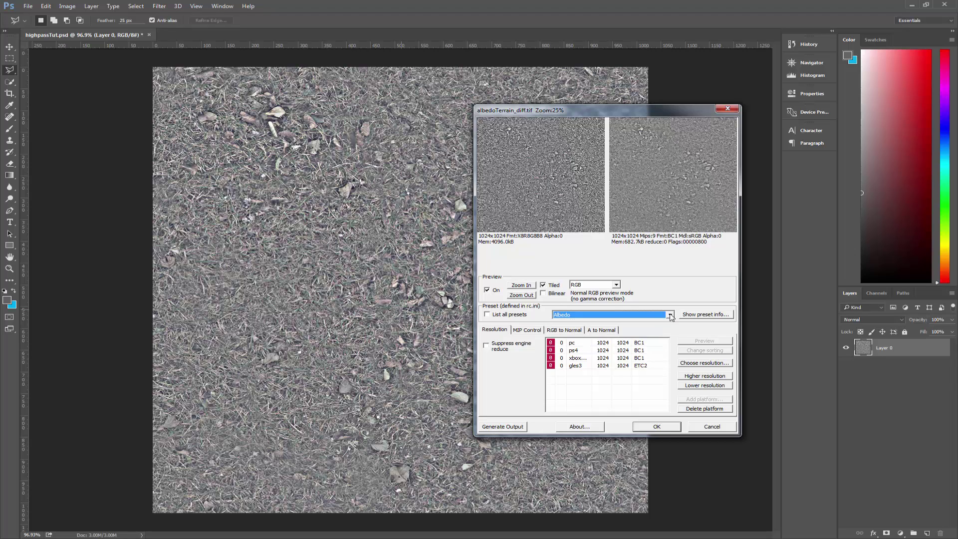
pyautogui.click(486, 316)
pyautogui.click(671, 314)
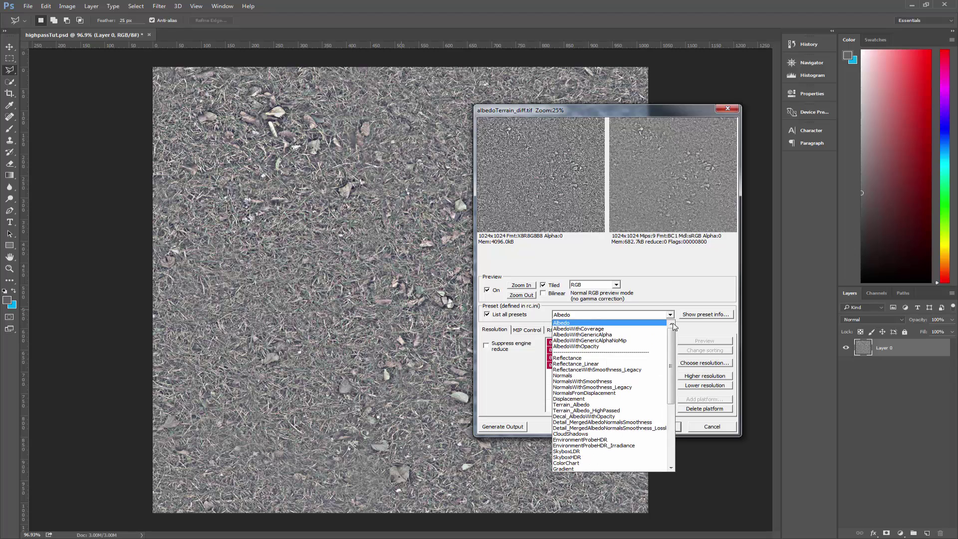
pyautogui.moveTo(676, 364); pyautogui.dragTo(676, 371)
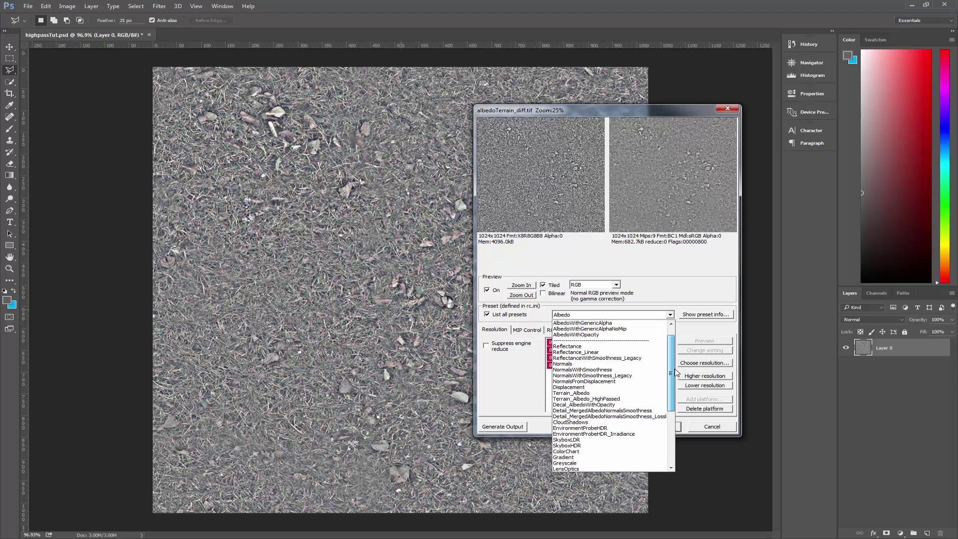
pyautogui.click(617, 399)
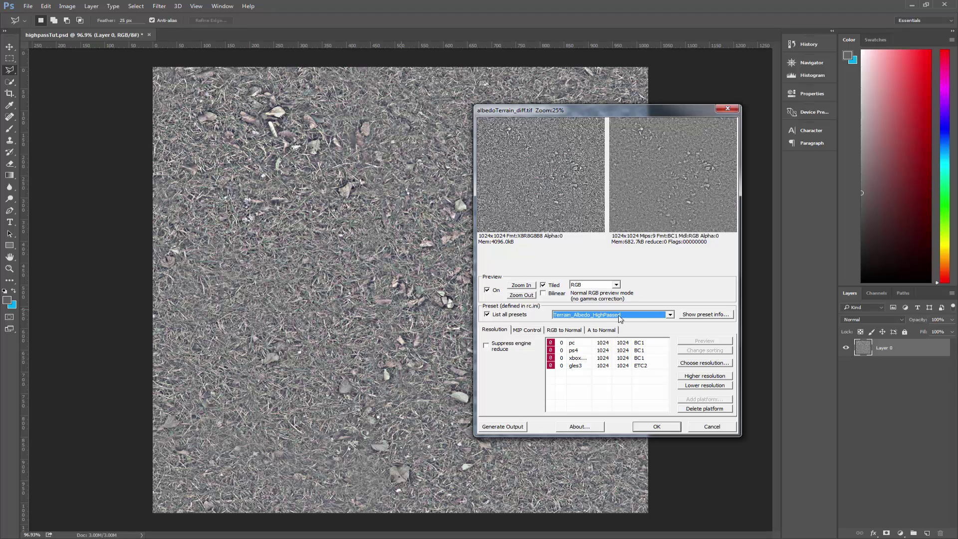
pyautogui.click(522, 427)
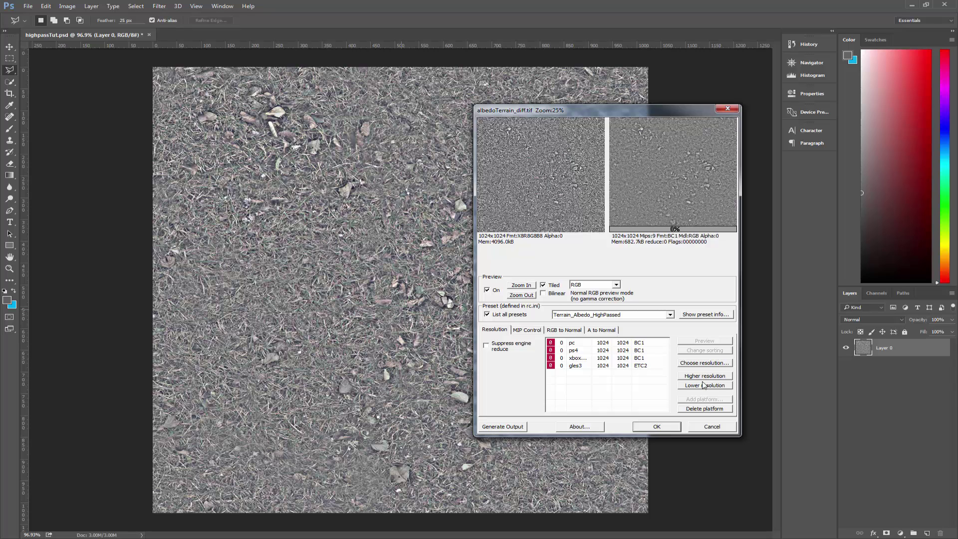
pyautogui.click(664, 427)
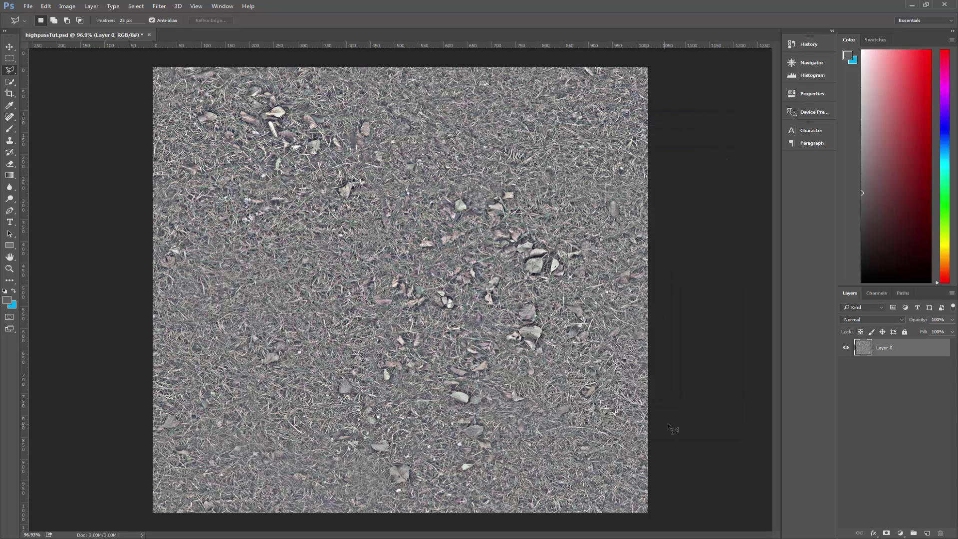